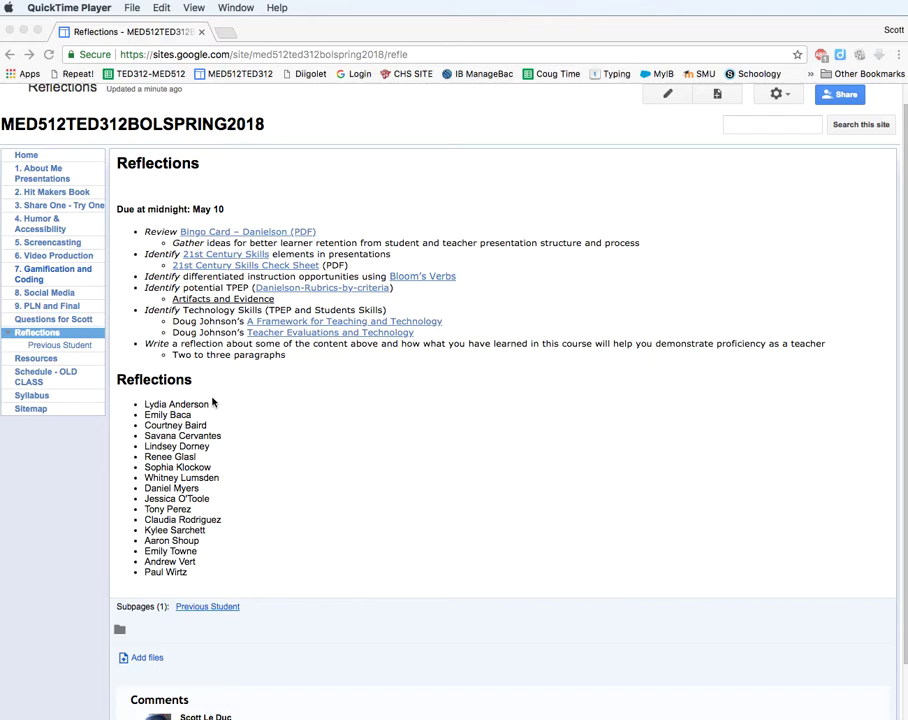
- After viewing the Previous Student page, create 'Scott Reflection' as a subpage of Reflections
{"action": "left_click", "coordinate": [217, 611]}
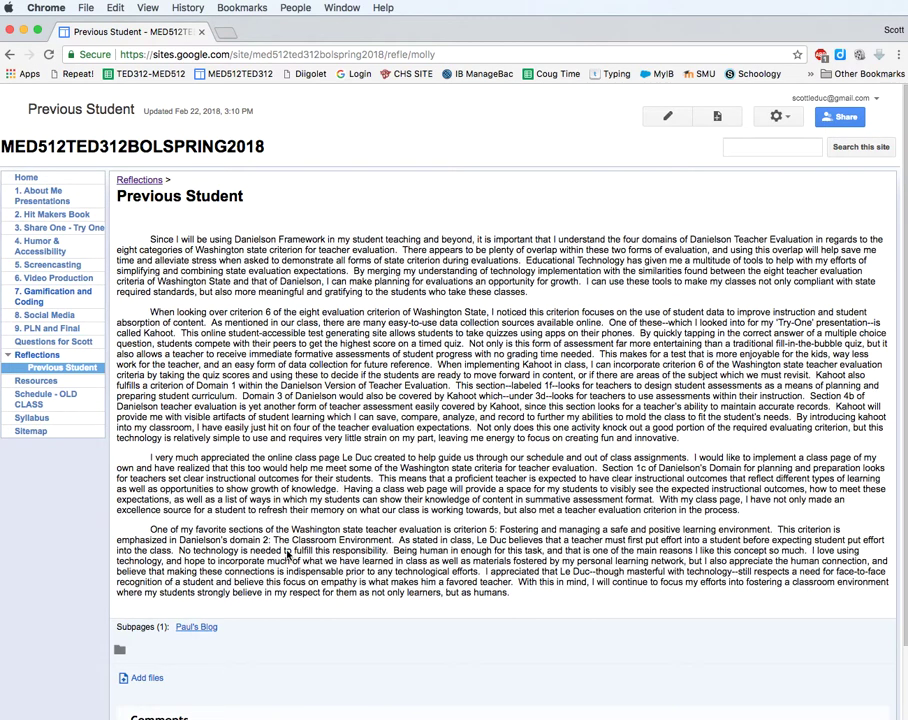
{"action": "left_click", "coordinate": [37, 355]}
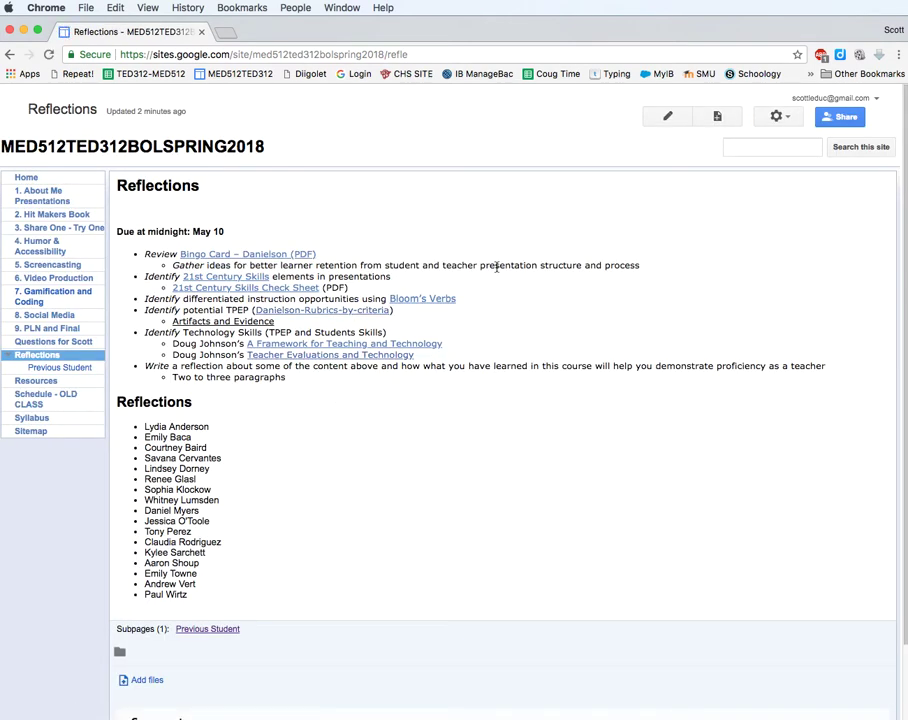
{"action": "left_click", "coordinate": [716, 117]}
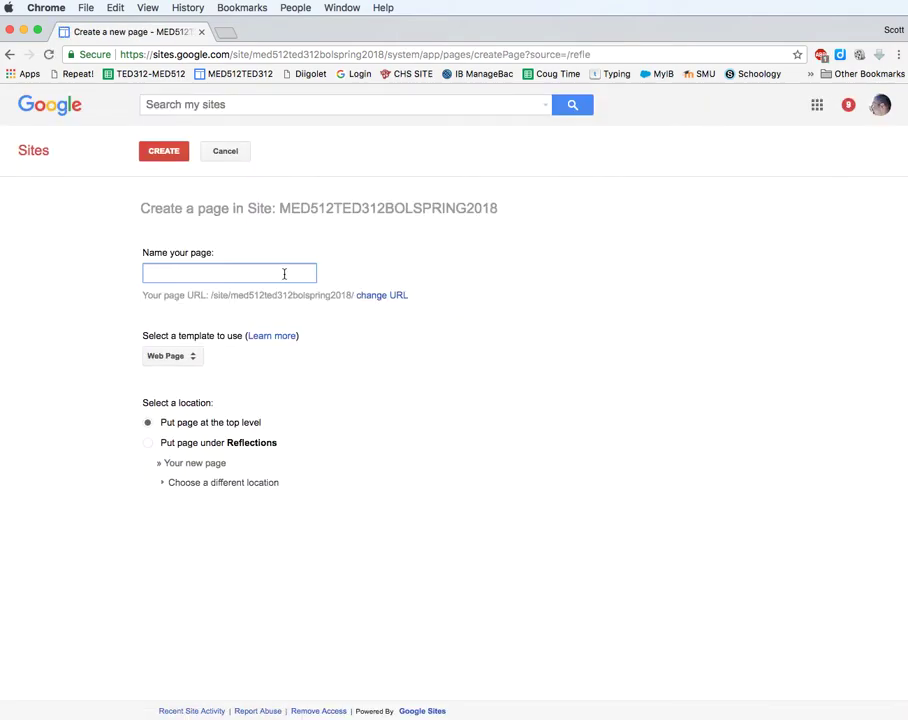
{"action": "type", "text": "Refelc"}
{"action": "key", "text": "BackSpace"}
{"action": "key", "text": "BackSpace"}
{"action": "key", "text": "BackSpace"}
{"action": "key", "text": "BackSpace"}
{"action": "key", "text": "BackSpace"}
{"action": "key", "text": "BackSpace"}
{"action": "type", "text": "Scott re"}
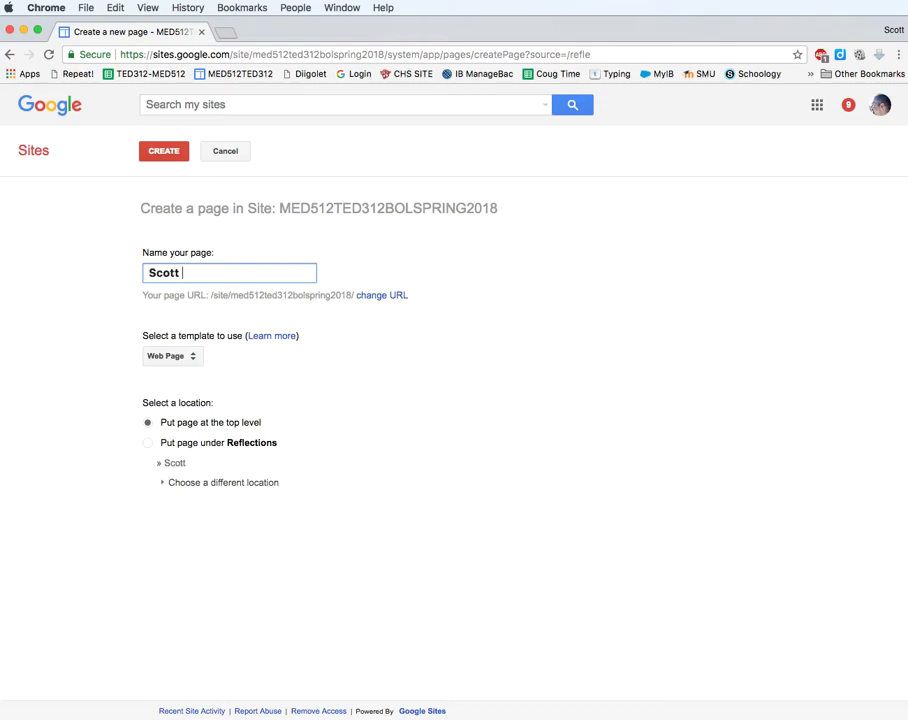
{"action": "key", "text": "BackSpace"}
{"action": "key", "text": "BackSpace"}
{"action": "type", "text": "Reflection"}
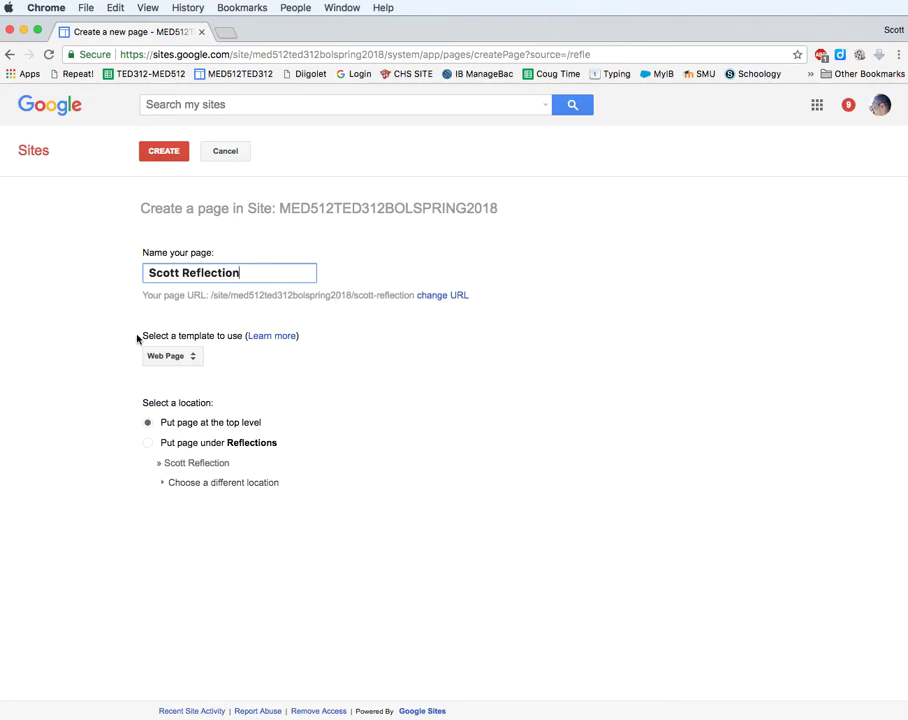
{"action": "left_click", "coordinate": [149, 446]}
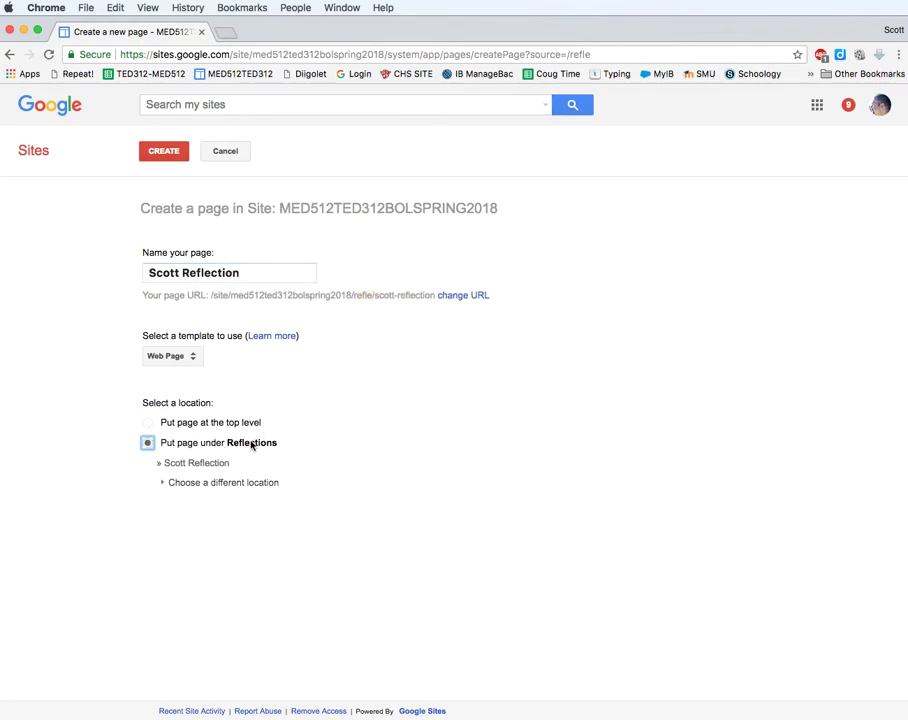
{"action": "left_click", "coordinate": [166, 151]}
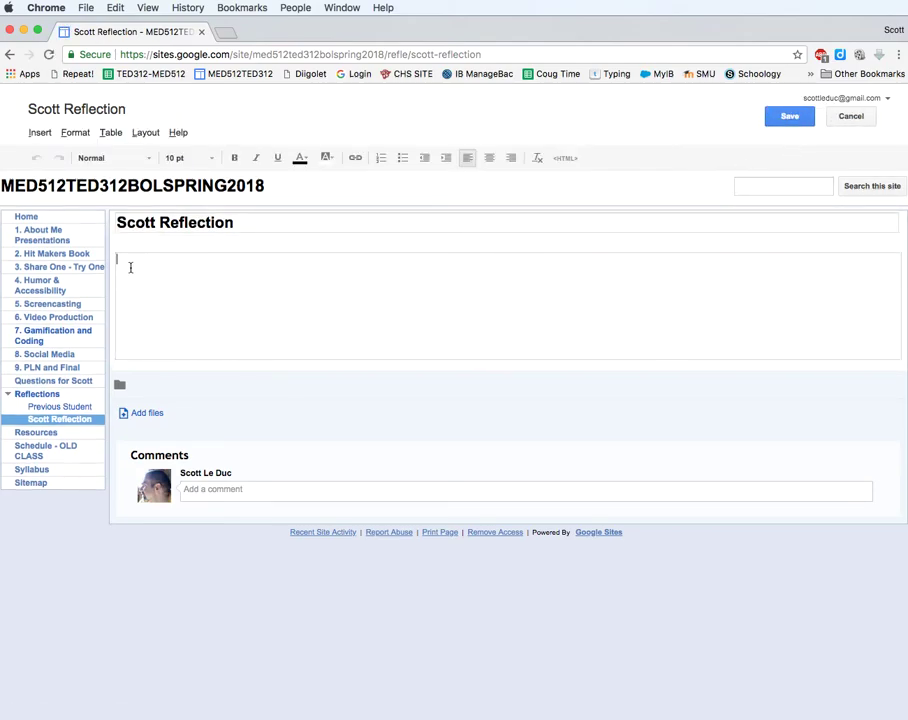
- Enter the placeholder text 'Type words.' in the new page body and save it
{"action": "type", "text": "Type words.."}
{"action": "left_click", "coordinate": [791, 118]}
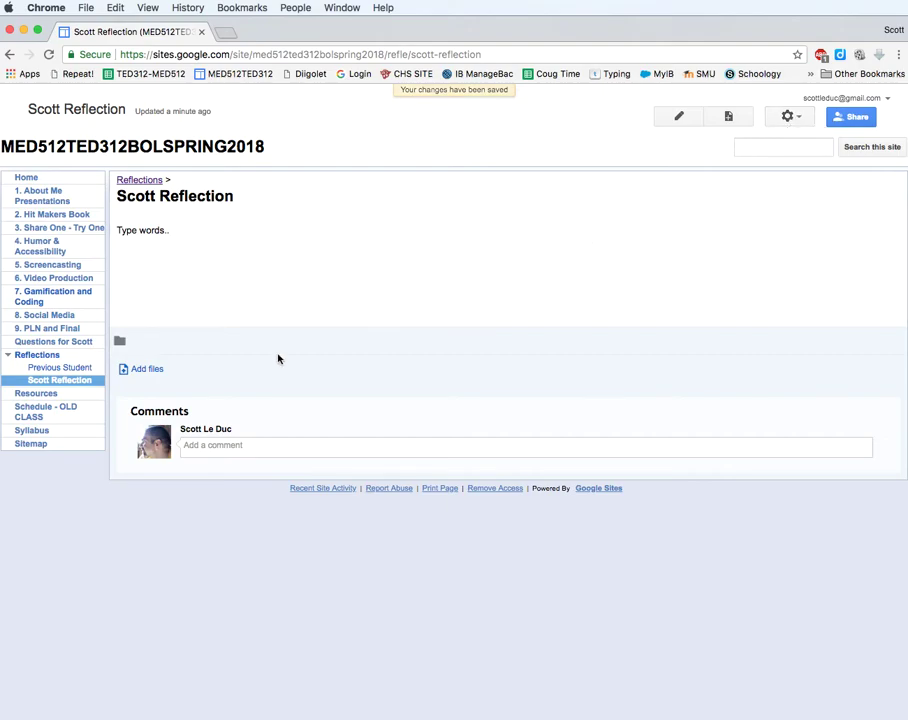
- Go back to Reflections, which now lists Scott Reflection as its second subpage
{"action": "left_click", "coordinate": [42, 356]}
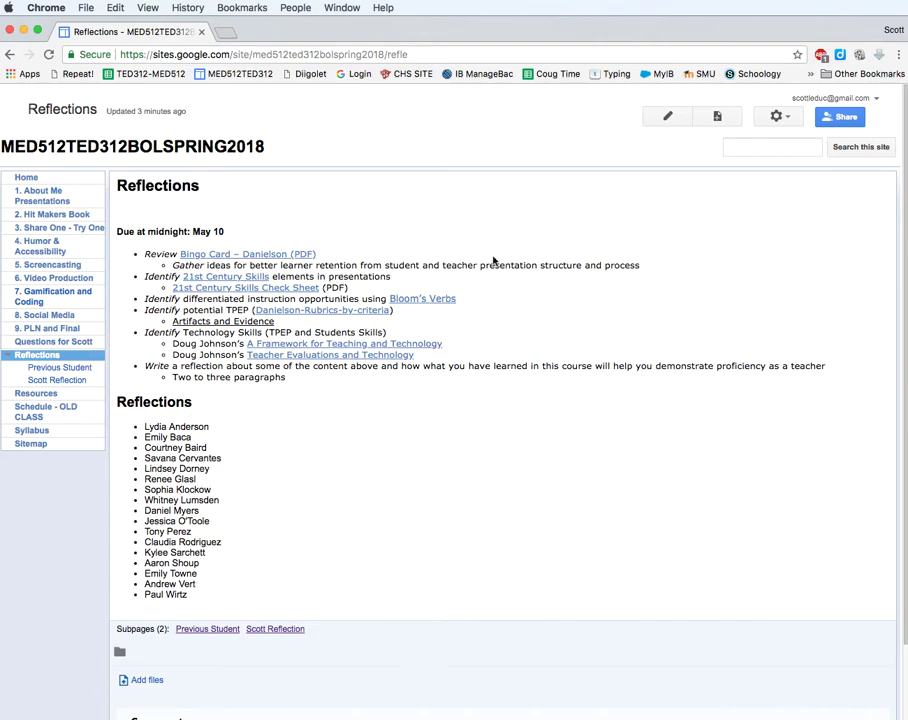
- Edit Reflections, add 'Scott' as the last bullet in the name list, and select it for linking
{"action": "left_click", "coordinate": [670, 117]}
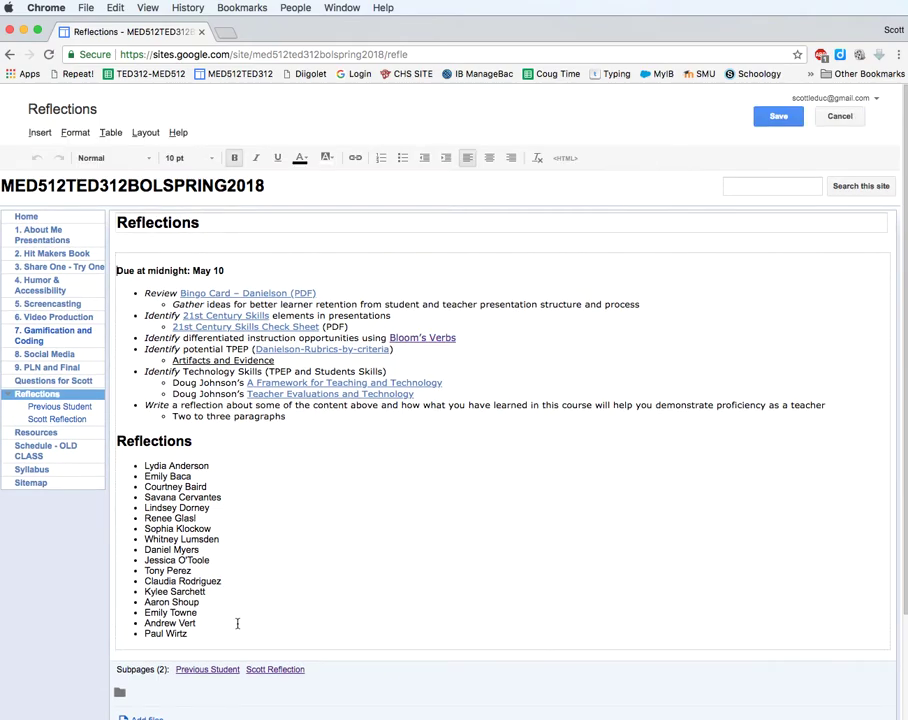
{"action": "left_click", "coordinate": [211, 632]}
{"action": "key", "text": "Return"}
{"action": "type", "text": "Scott"}
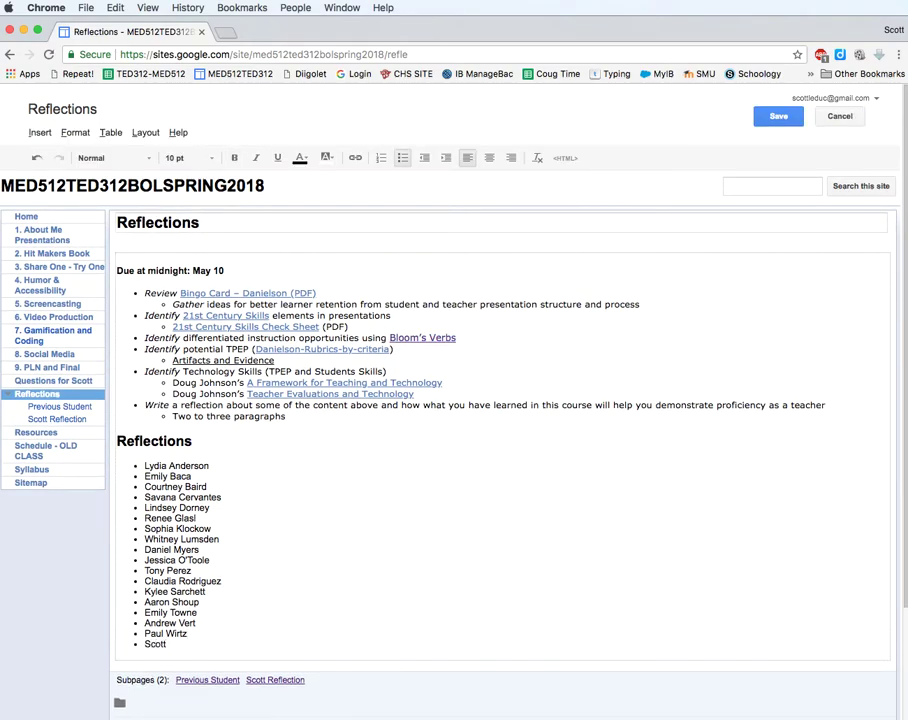
{"action": "double_click", "coordinate": [186, 643]}
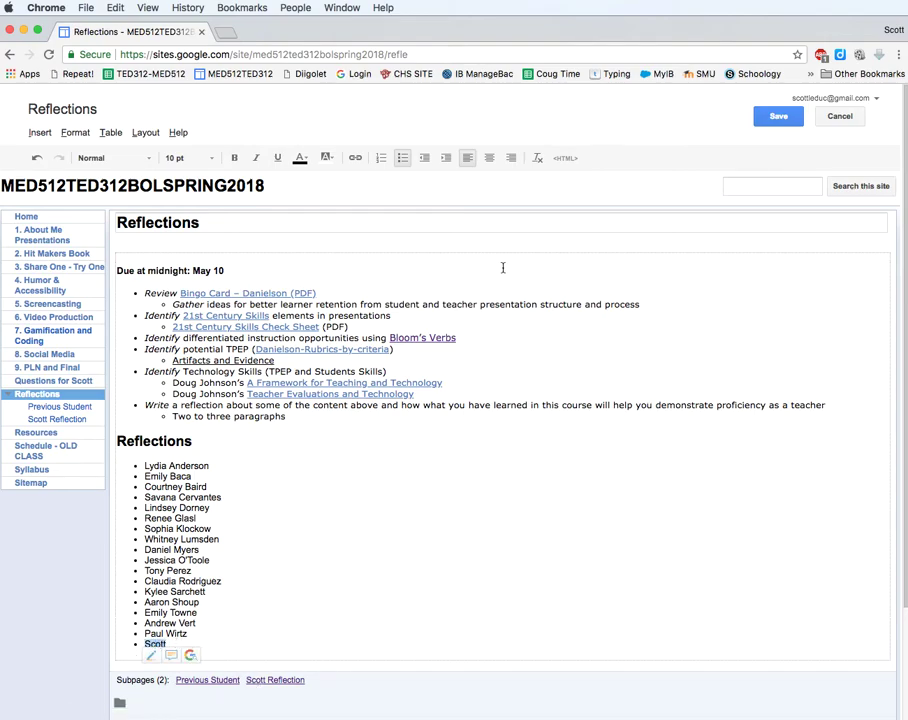
{"action": "left_click", "coordinate": [355, 157]}
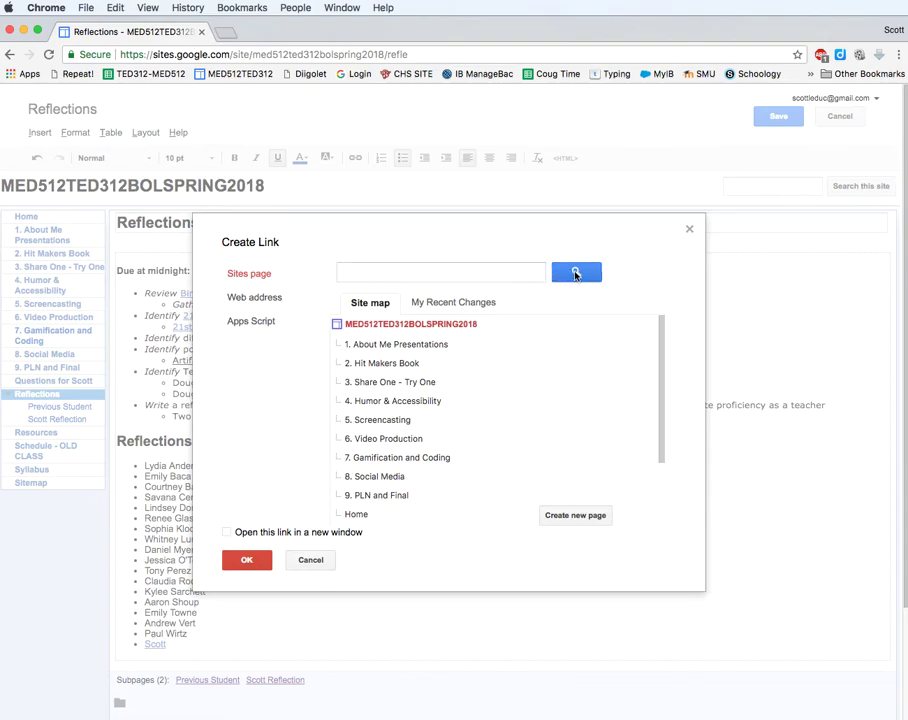
- Link the Scott bullet to the Scott Reflection subpage from the site map under Reflections
{"action": "scroll", "coordinate": [438, 384], "scroll_direction": "down", "scroll_amount": 2}
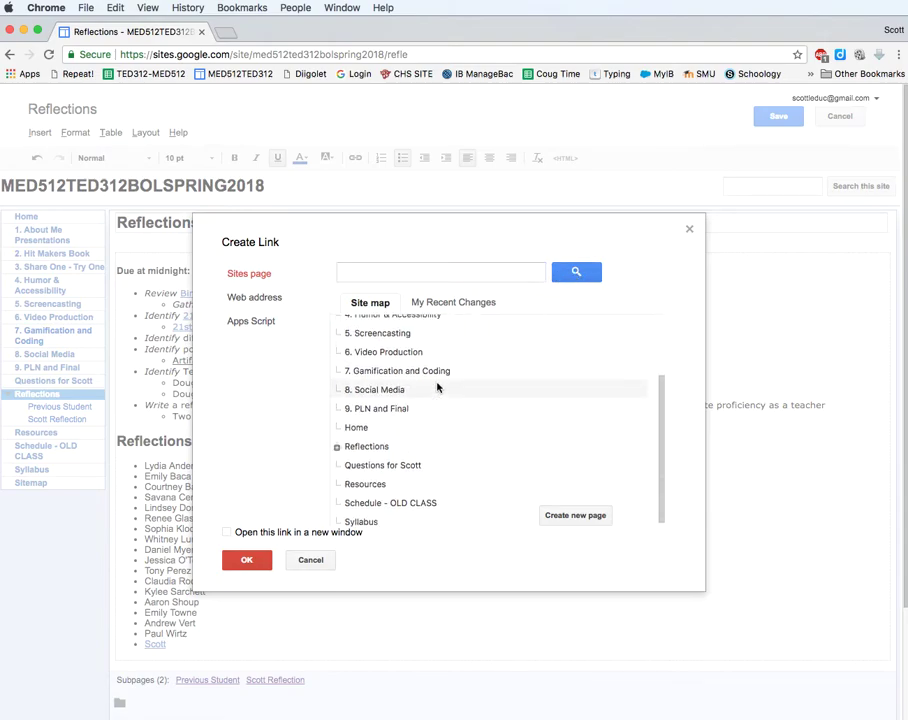
{"action": "scroll", "coordinate": [420, 467], "scroll_direction": "down", "scroll_amount": 1}
{"action": "scroll", "coordinate": [420, 467], "scroll_direction": "up", "scroll_amount": 2}
{"action": "scroll", "coordinate": [420, 467], "scroll_direction": "down", "scroll_amount": 2}
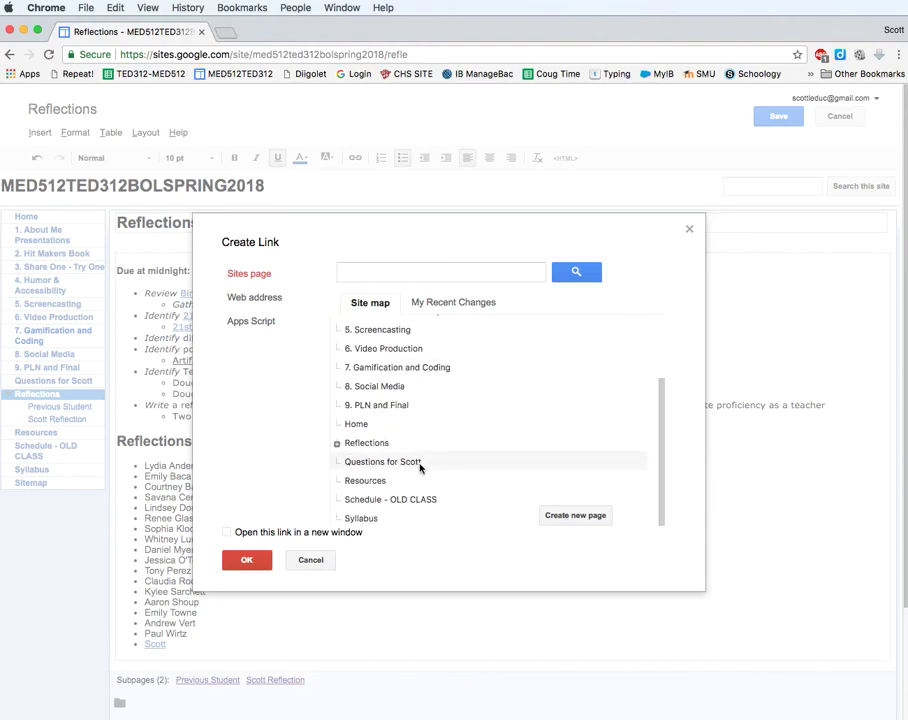
{"action": "left_click", "coordinate": [337, 443]}
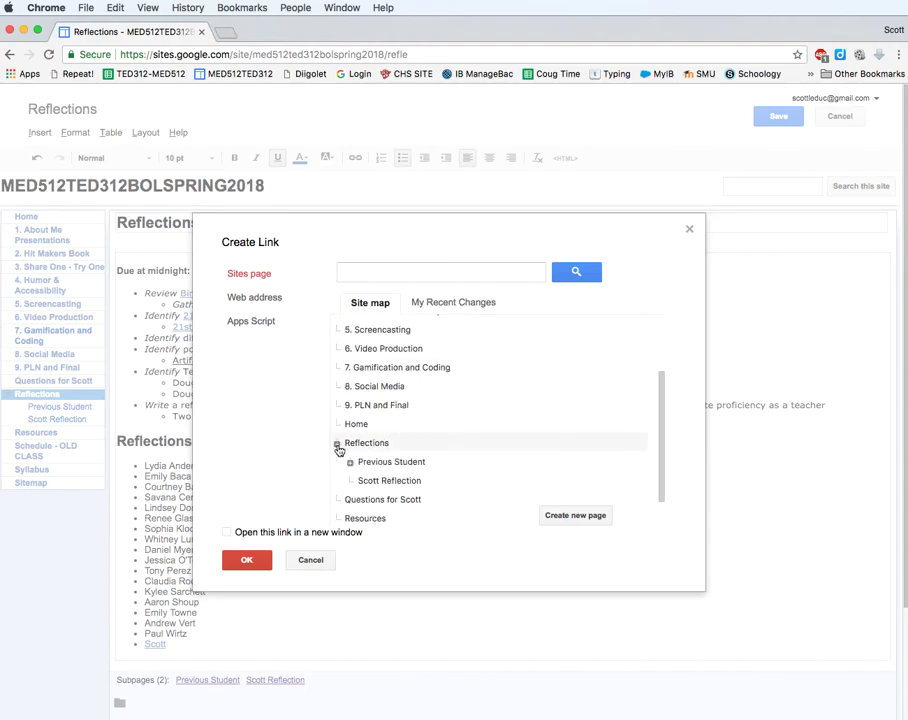
{"action": "left_click", "coordinate": [398, 481]}
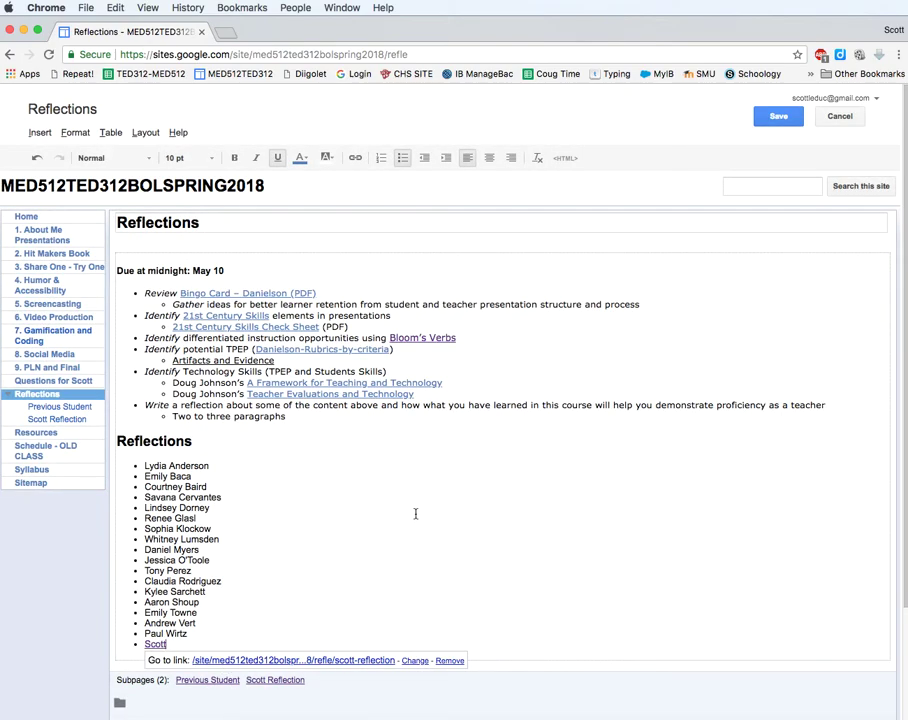
- Save the Reflections page, then test the Scott link and return to Reflections
{"action": "left_click", "coordinate": [392, 532]}
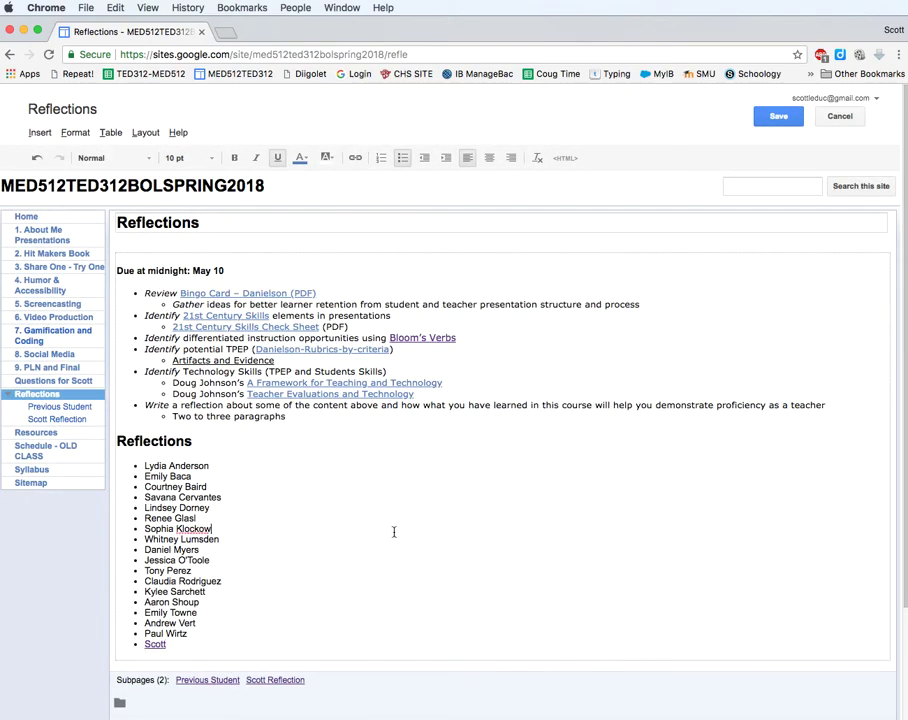
{"action": "left_click", "coordinate": [782, 116]}
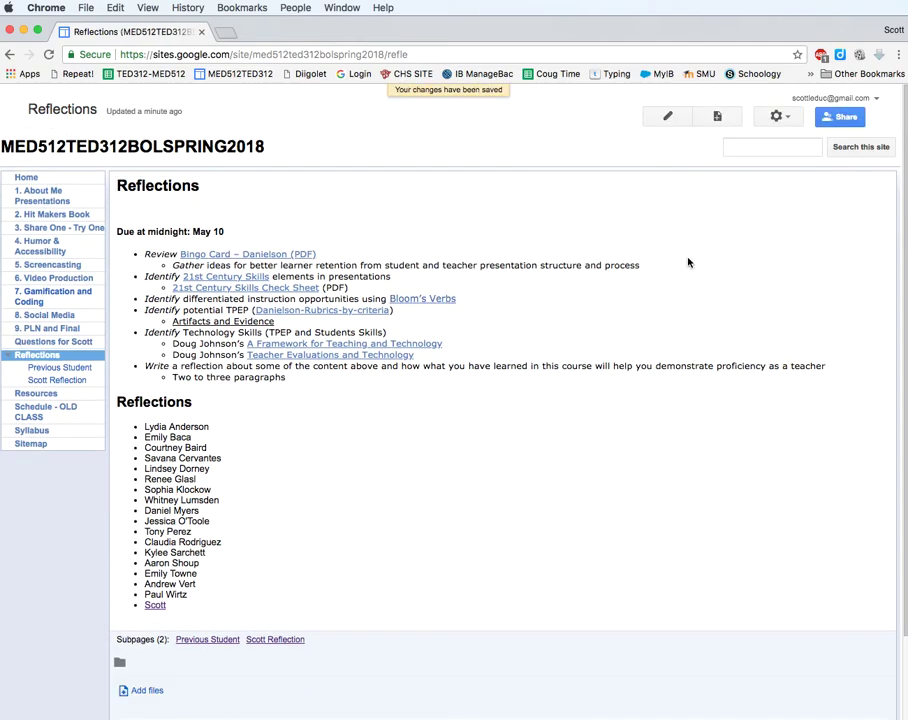
{"action": "left_click", "coordinate": [154, 607]}
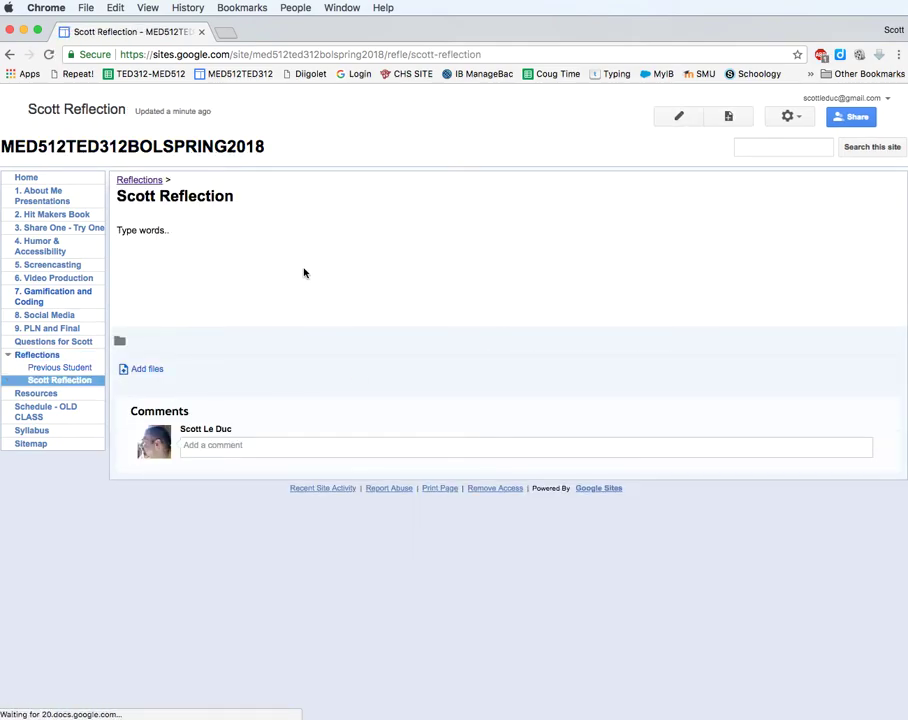
{"action": "left_click", "coordinate": [40, 355]}
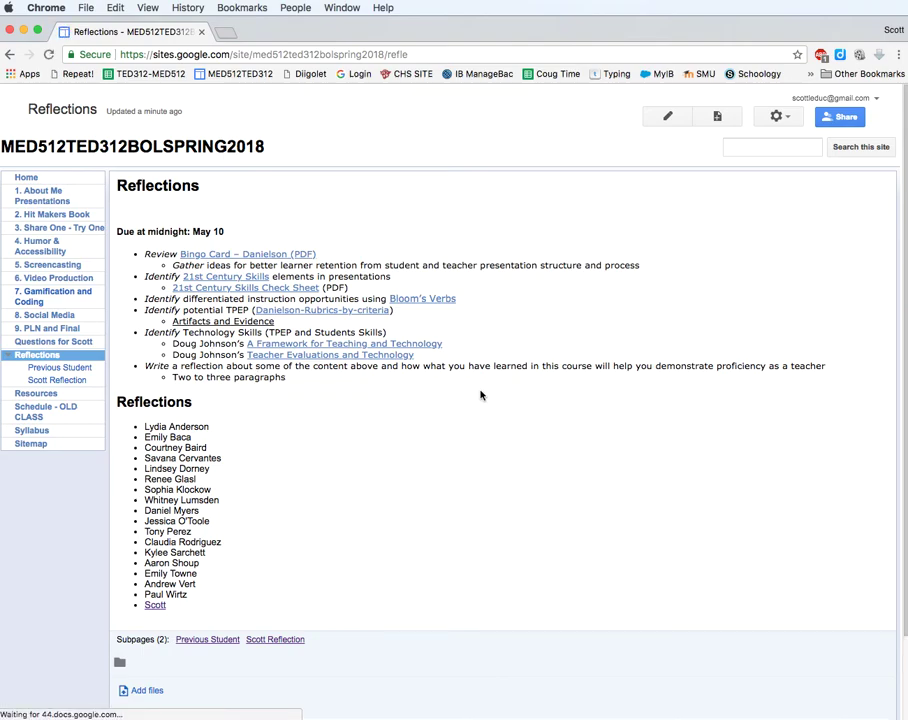